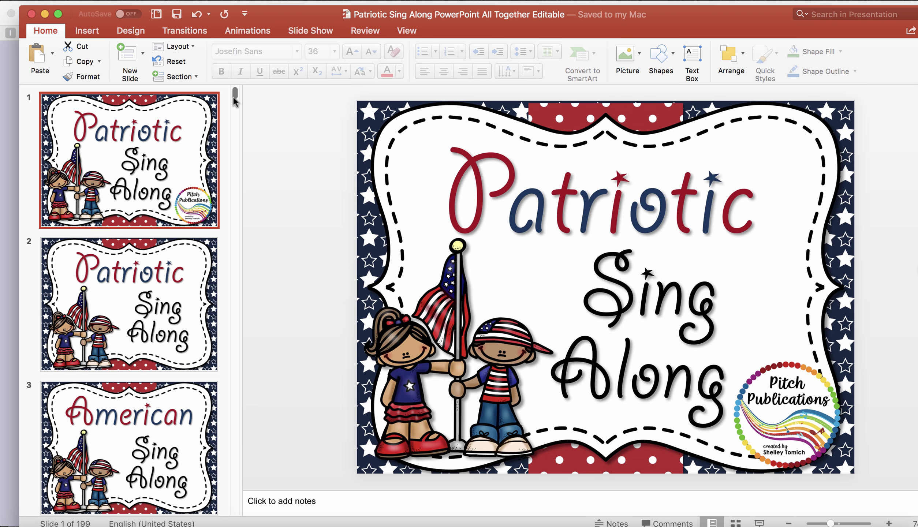
# Confirm slide 8's America lyrics use Josefin Sans, then bring the Resource Files Finder window forward
pyautogui.scroll(-15, 210, 176)
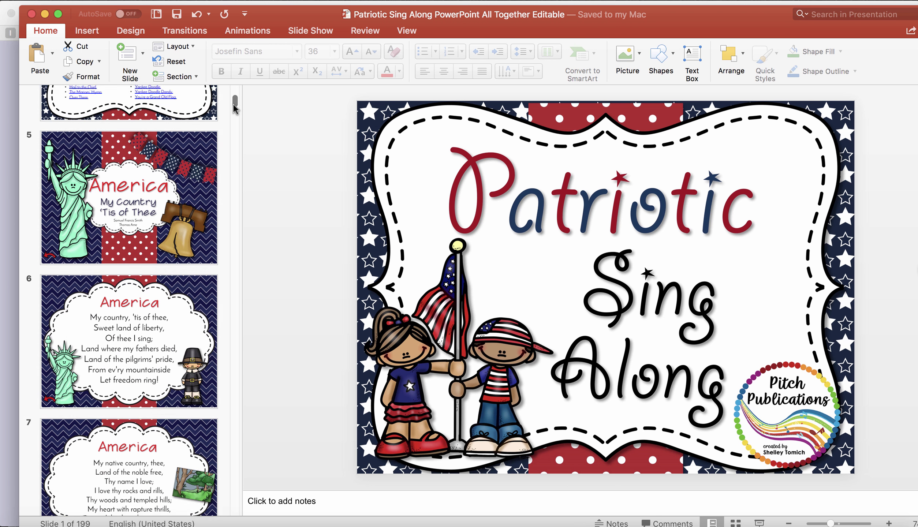
pyautogui.scroll(2, 209, 176)
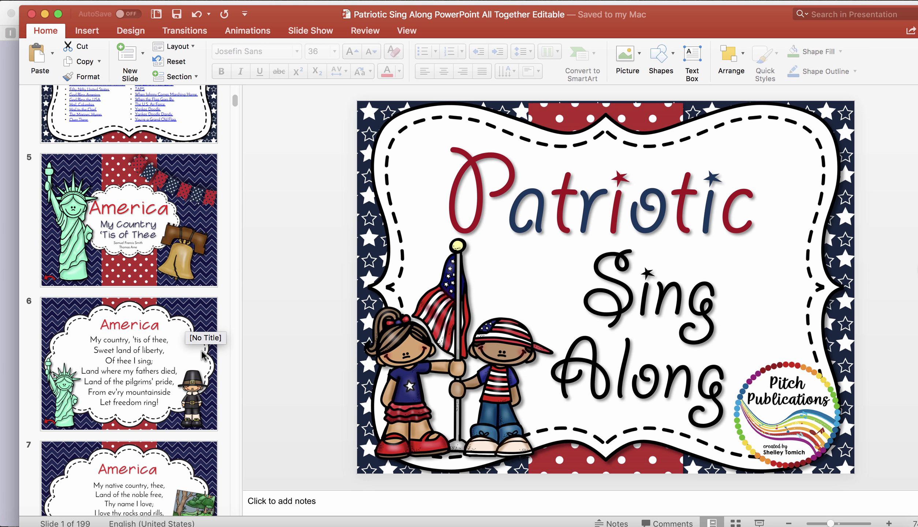
pyautogui.moveTo(235, 107); pyautogui.dragTo(235, 111)
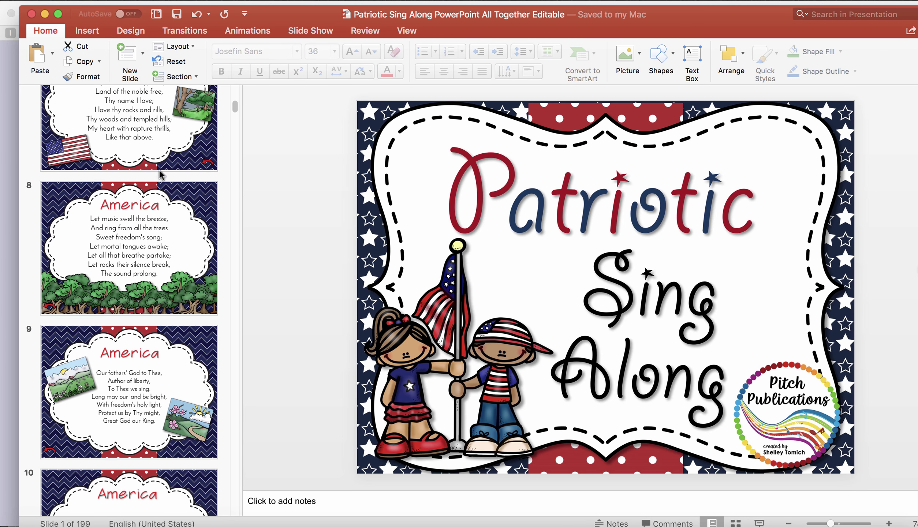
pyautogui.click(165, 223)
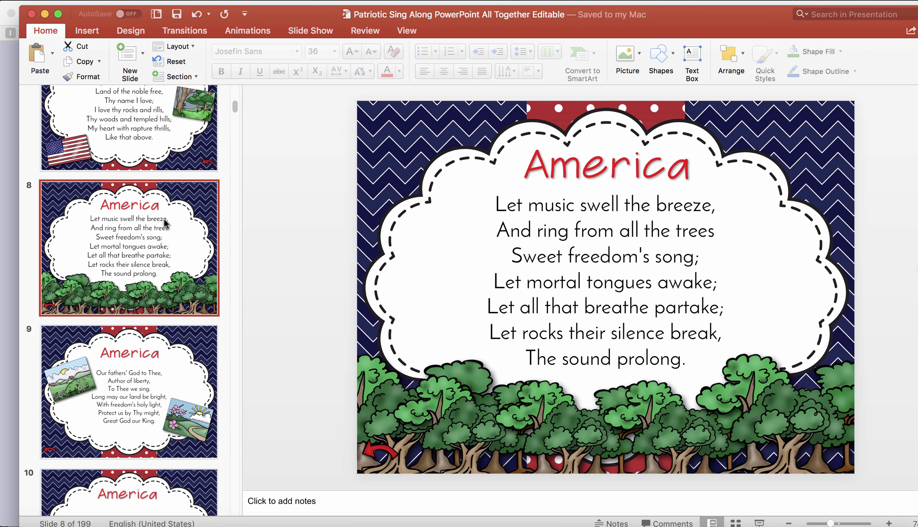
pyautogui.click(512, 200)
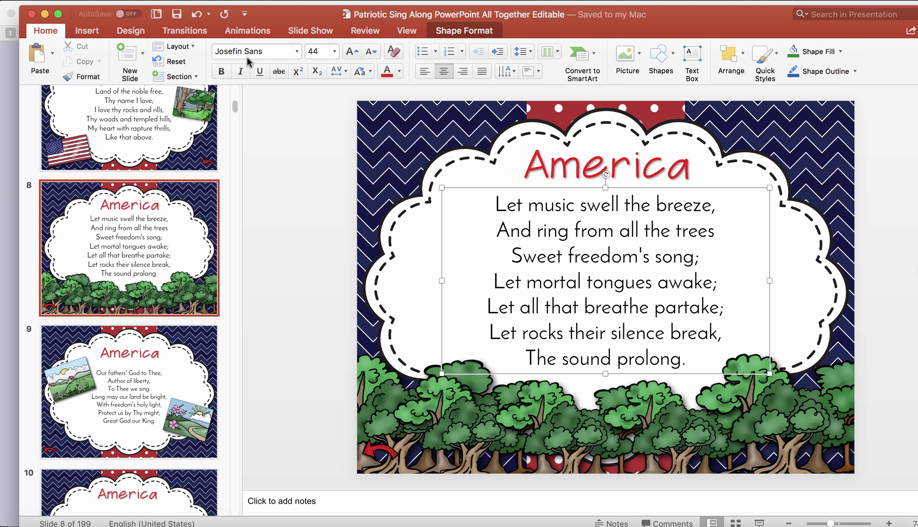
pyautogui.press('super+Tab')
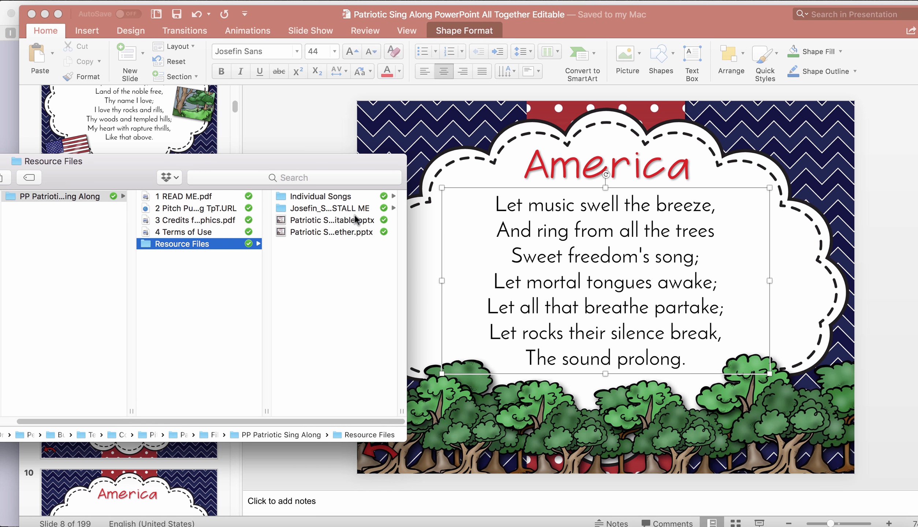
# Preview JosefinSans-Bold.ttf from the Josefin_Sans INSTALL ME folder in Font Book, then close the preview
pyautogui.click(325, 208)
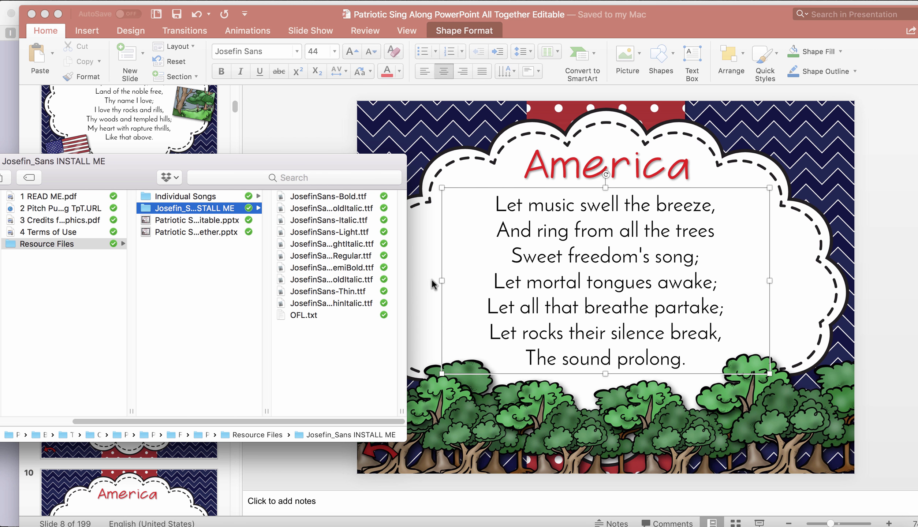
pyautogui.click(327, 198)
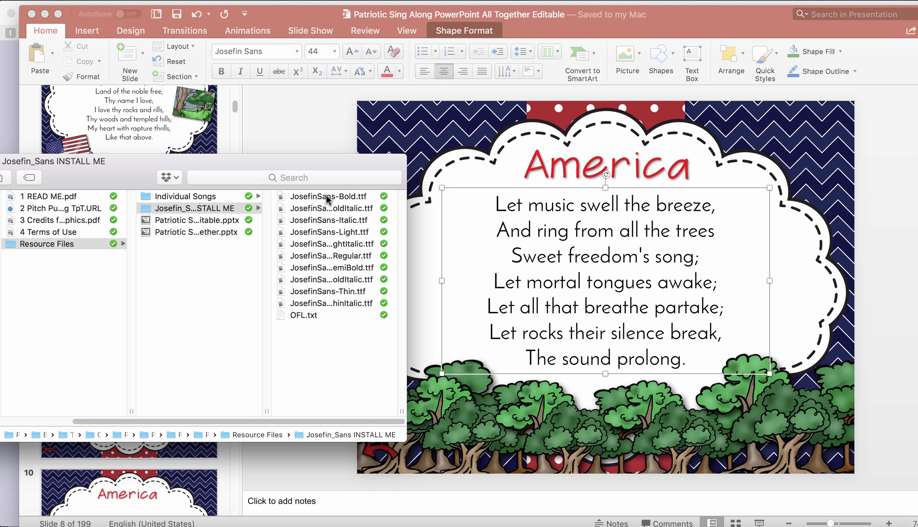
pyautogui.doubleClick(326, 195)
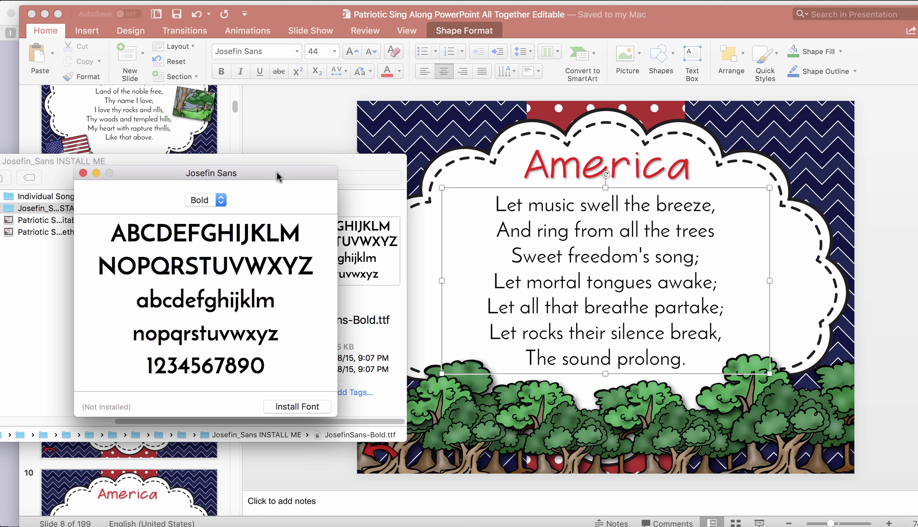
pyautogui.moveTo(280, 175); pyautogui.dragTo(289, 156)
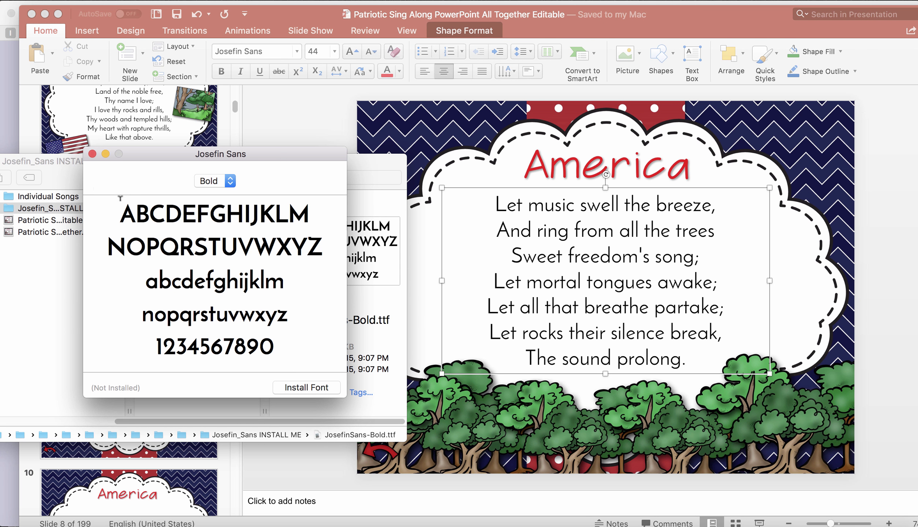
pyautogui.click(92, 154)
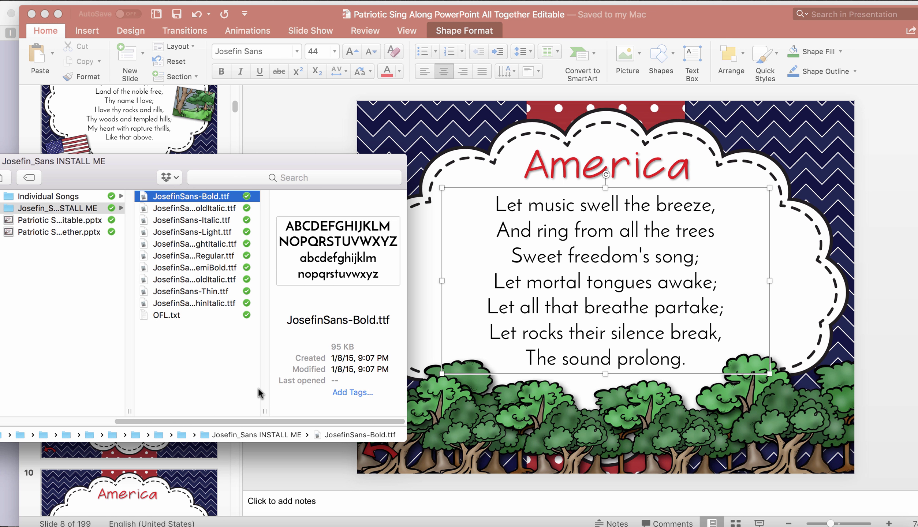
pyautogui.moveTo(267, 411); pyautogui.dragTo(310, 411)
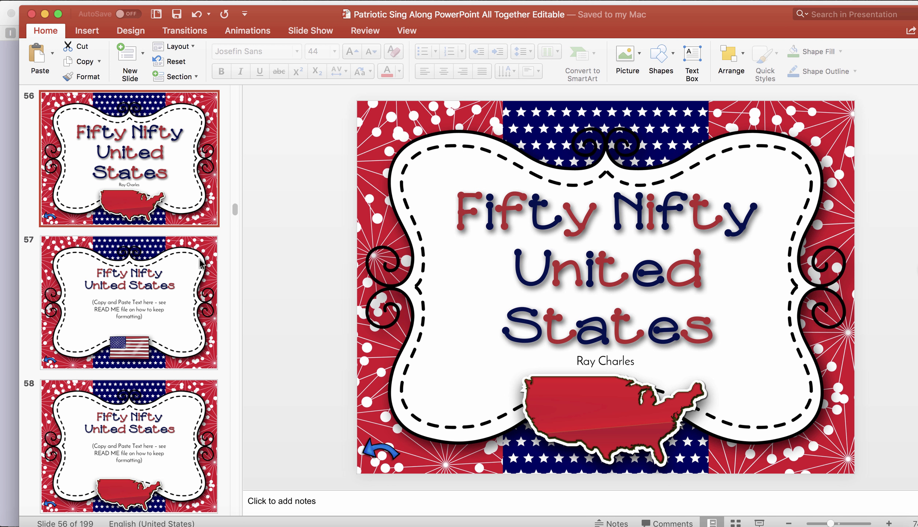
# Delete slide 57's copy-and-paste placeholder text box, leaving the title and flag image
pyautogui.click(196, 297)
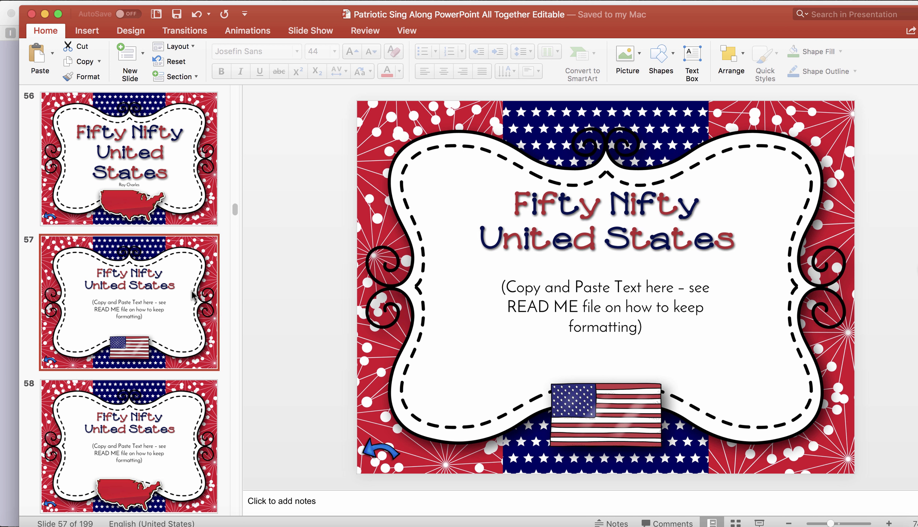
pyautogui.click(527, 285)
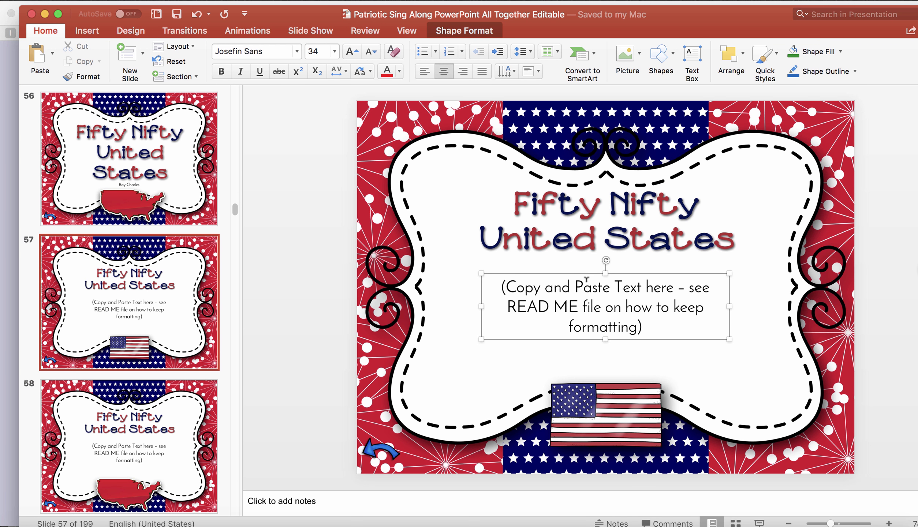
pyautogui.click(535, 272)
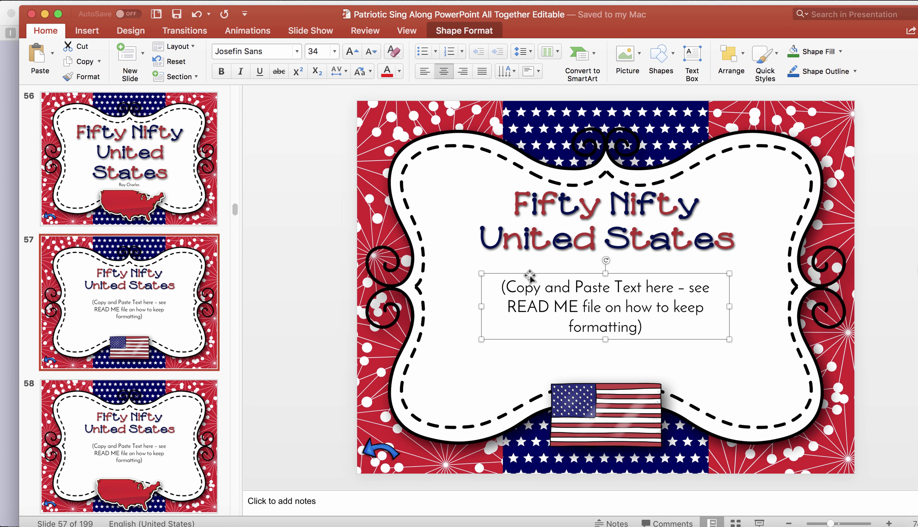
pyautogui.press('Delete')
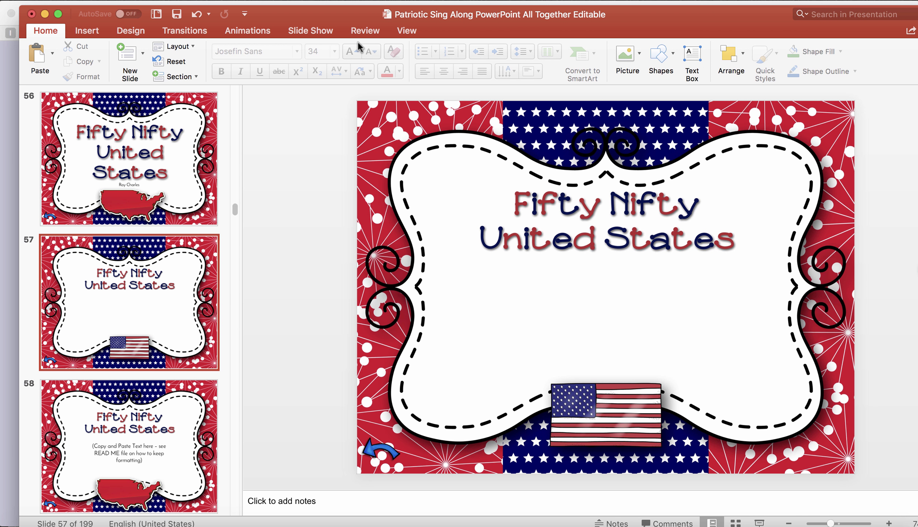
# Draw a text box under the slide 57 title containing 'Type text'
pyautogui.click(94, 33)
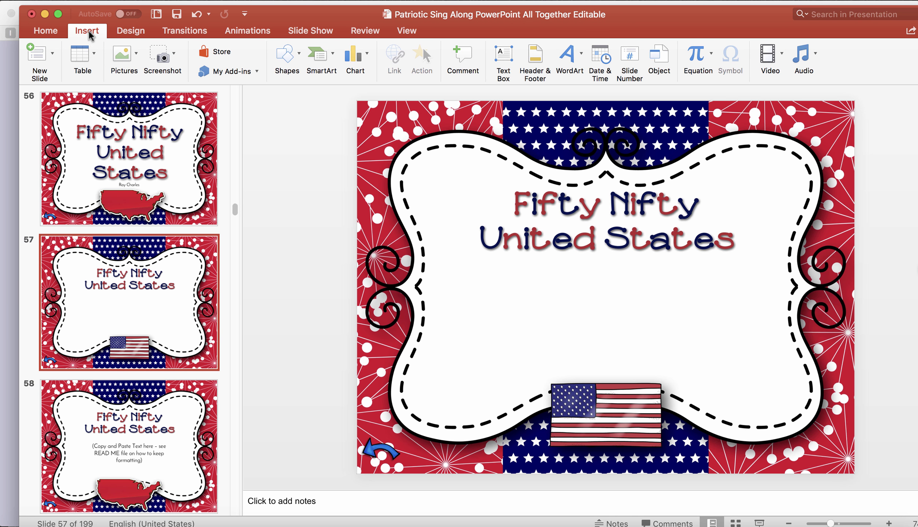
pyautogui.click(507, 78)
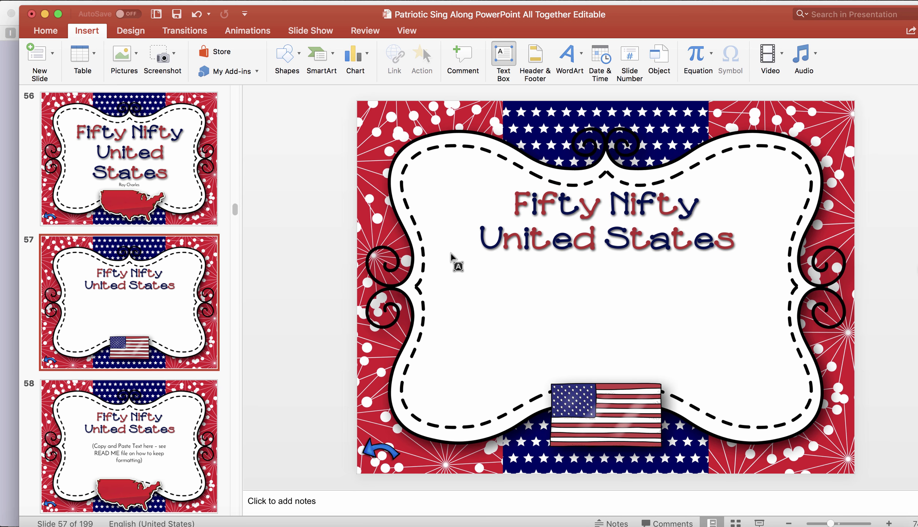
pyautogui.moveTo(461, 265); pyautogui.dragTo(759, 369)
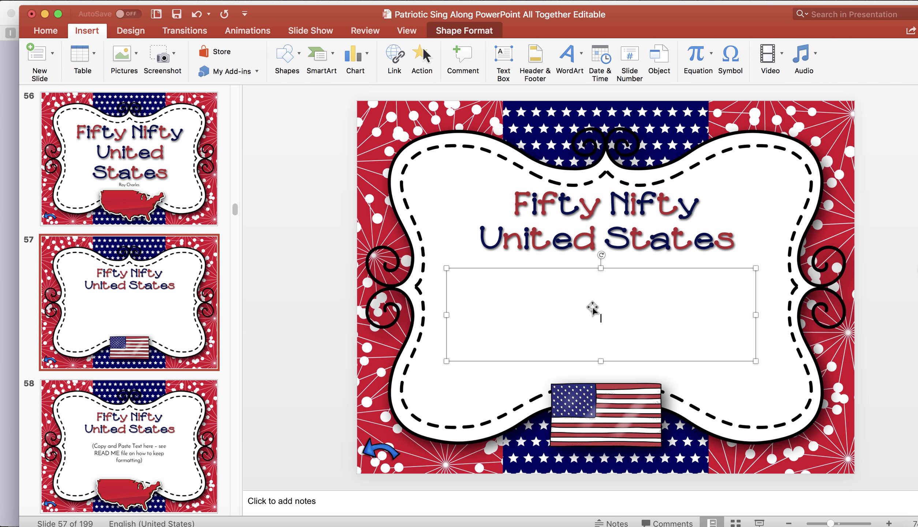
pyautogui.write('Type text')
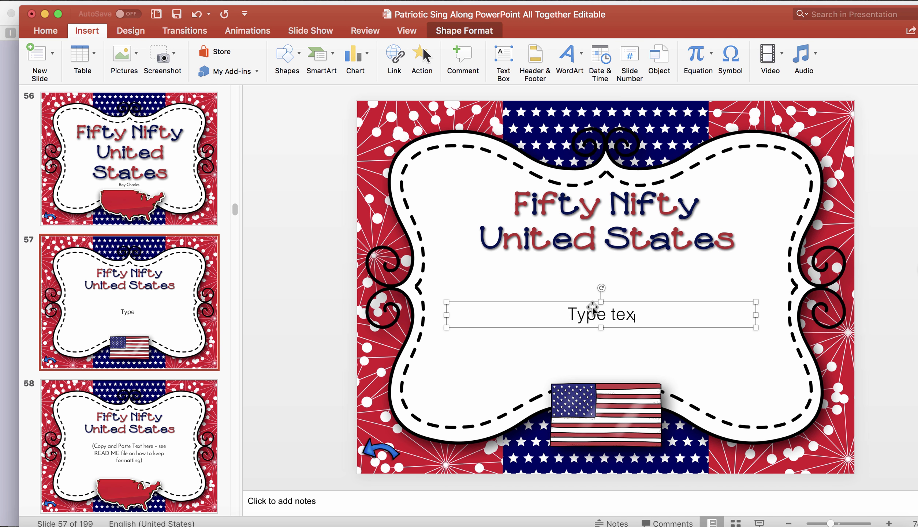
# Set the 'Type text' words to Josefin Sans, then undo the font change
pyautogui.tripleClick(594, 315)
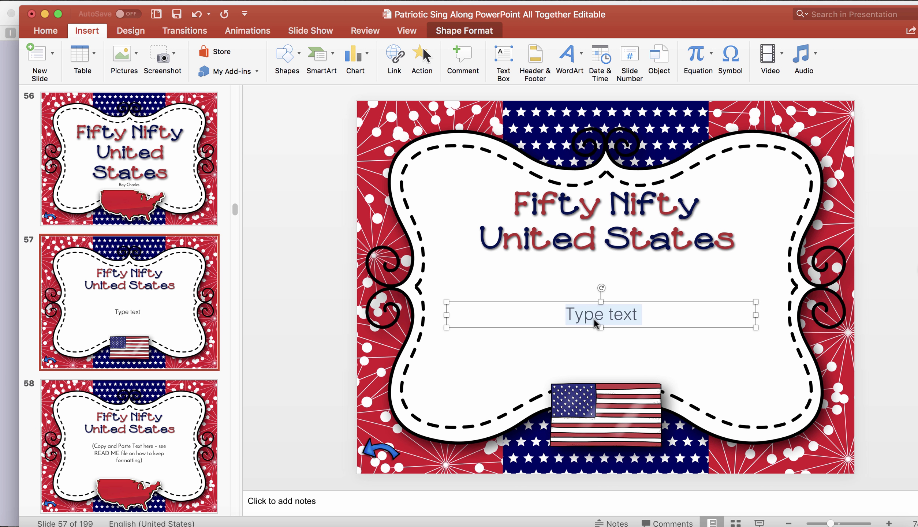
pyautogui.click(53, 33)
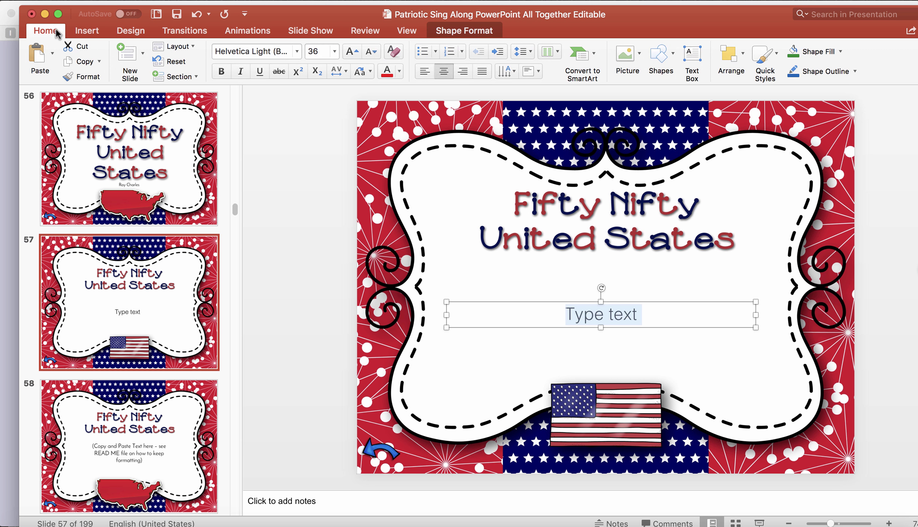
pyautogui.click(276, 52)
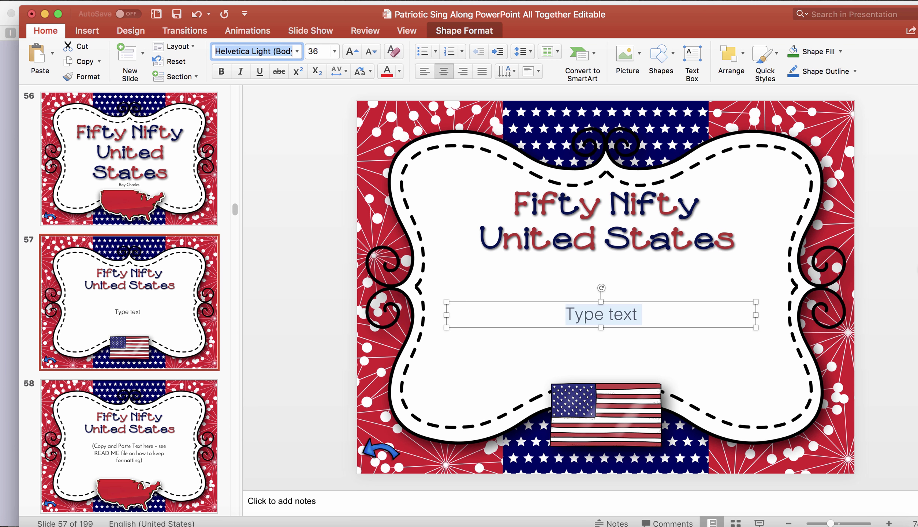
pyautogui.write('Josefin Sans')
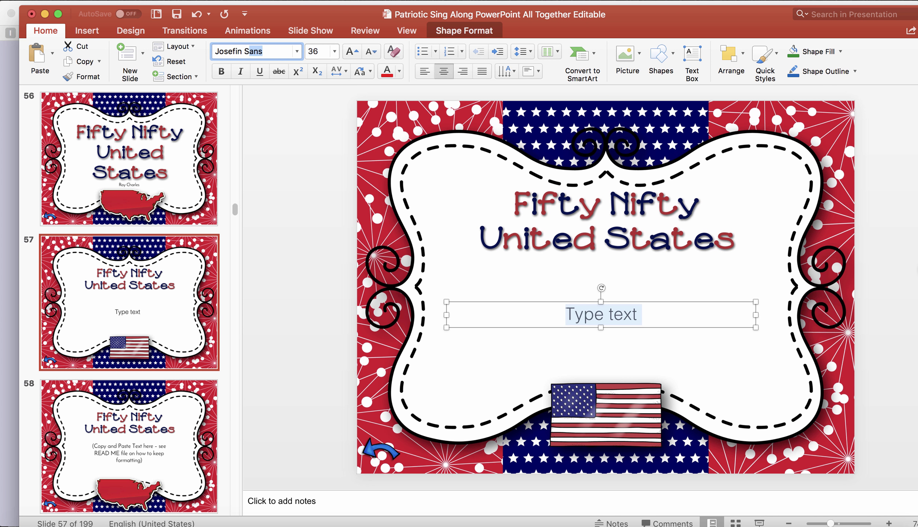
pyautogui.press('Return')
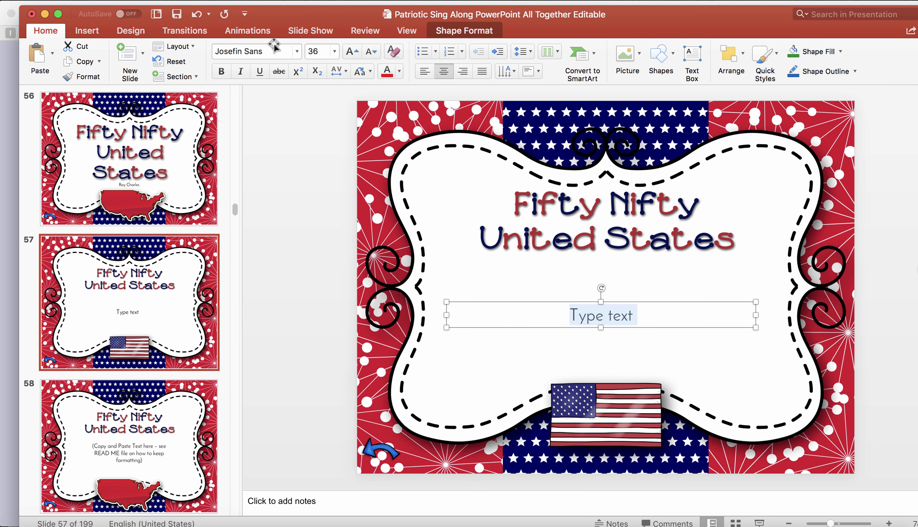
pyautogui.click(635, 318)
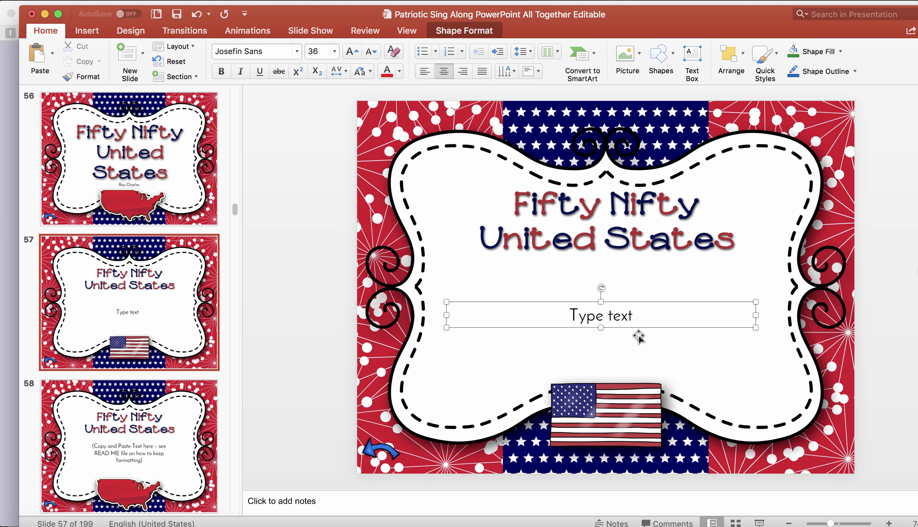
pyautogui.press('super+z')
pyautogui.press('super+z')
pyautogui.press('super+z')
pyautogui.press('super+z')
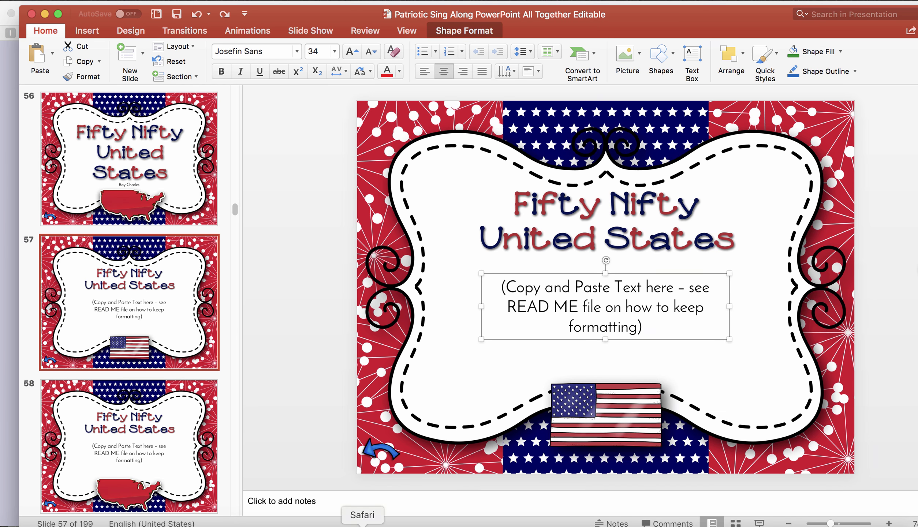
# Switch to the azlyrics page for 'Fifty Nifty United States' in Safari
pyautogui.click(363, 524)
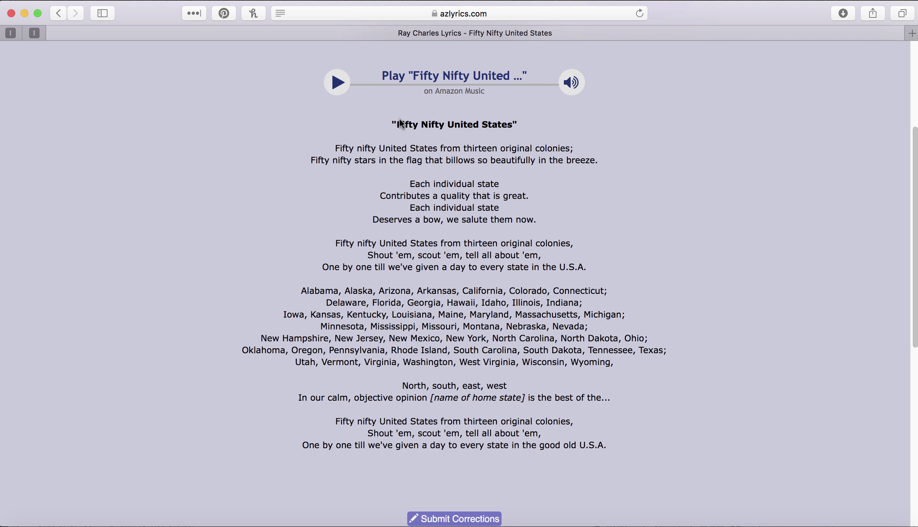
# Copy the first two lyric lines of 'Fifty Nifty United States' from the azlyrics page
pyautogui.moveTo(336, 145); pyautogui.dragTo(602, 155)
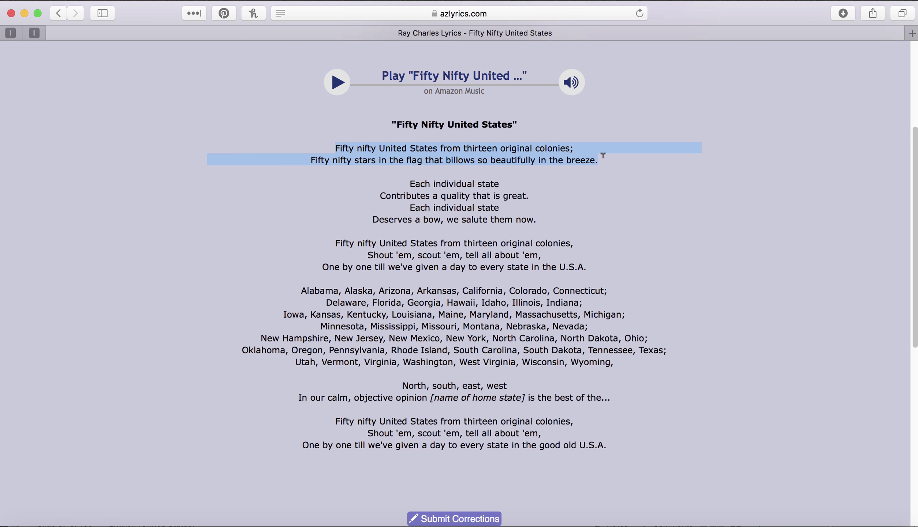
pyautogui.rightClick(522, 151)
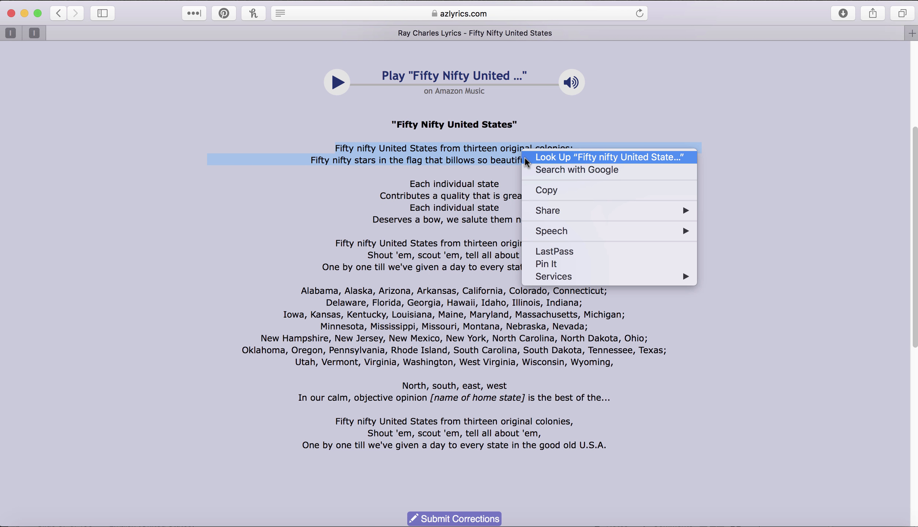
pyautogui.click(547, 188)
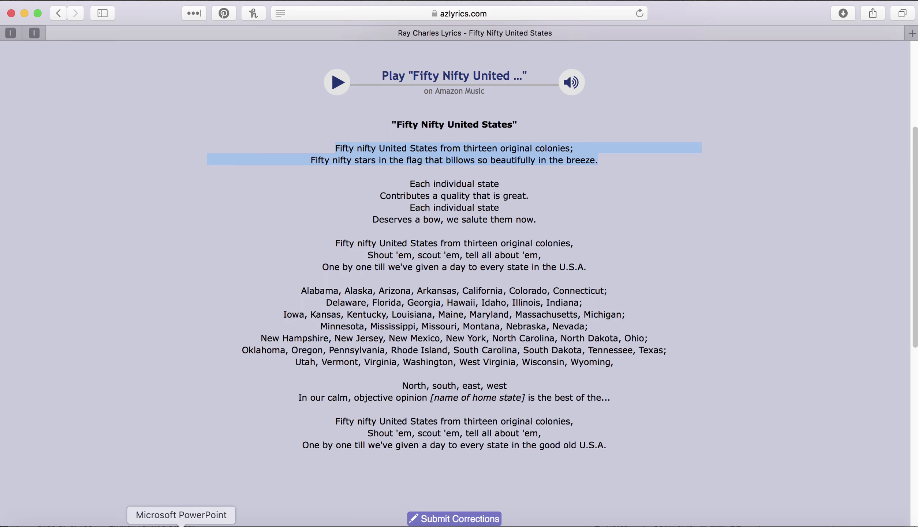
# On slide 57, delete the placeholder box and paste the lyrics as a separate box, then undo
pyautogui.click(181, 526)
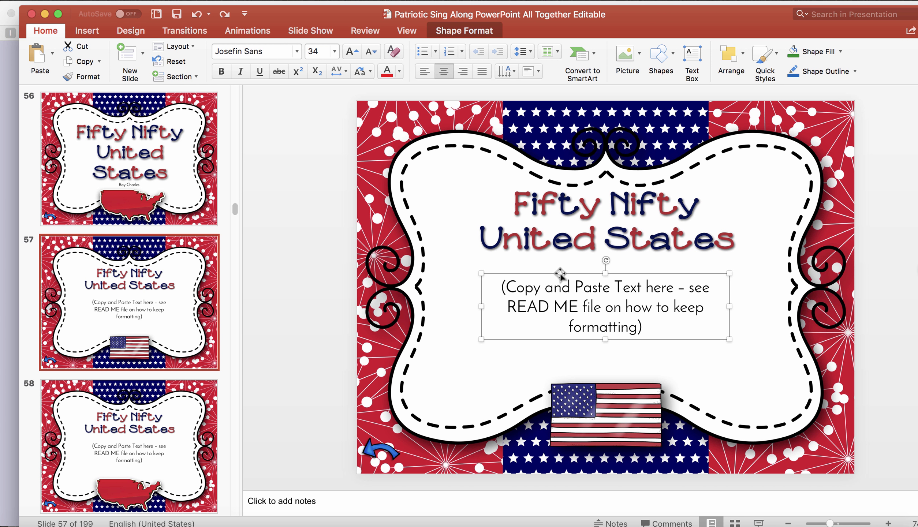
pyautogui.press('Delete')
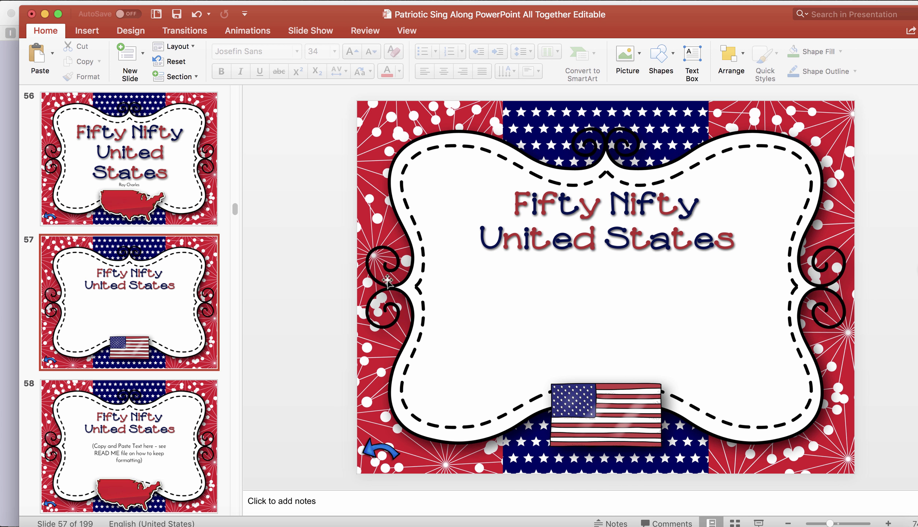
pyautogui.rightClick(871, 240)
pyautogui.click(844, 271)
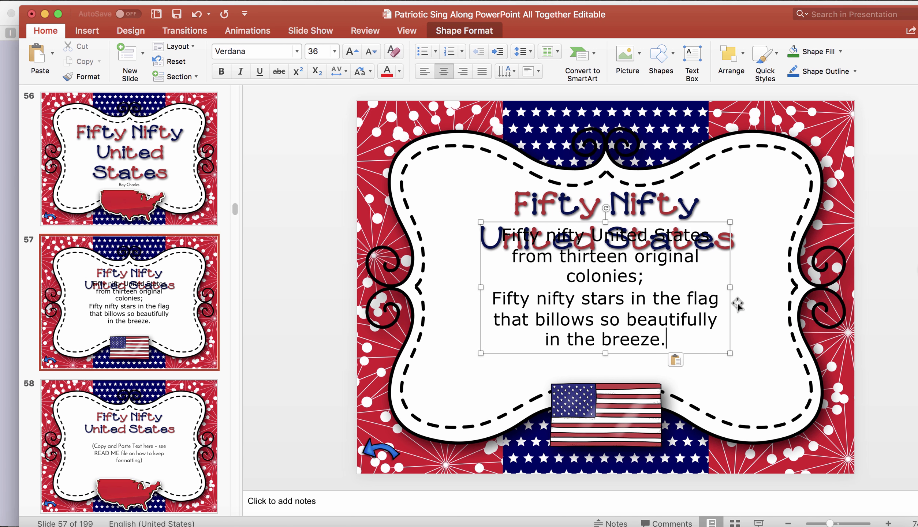
pyautogui.moveTo(730, 266); pyautogui.dragTo(728, 288)
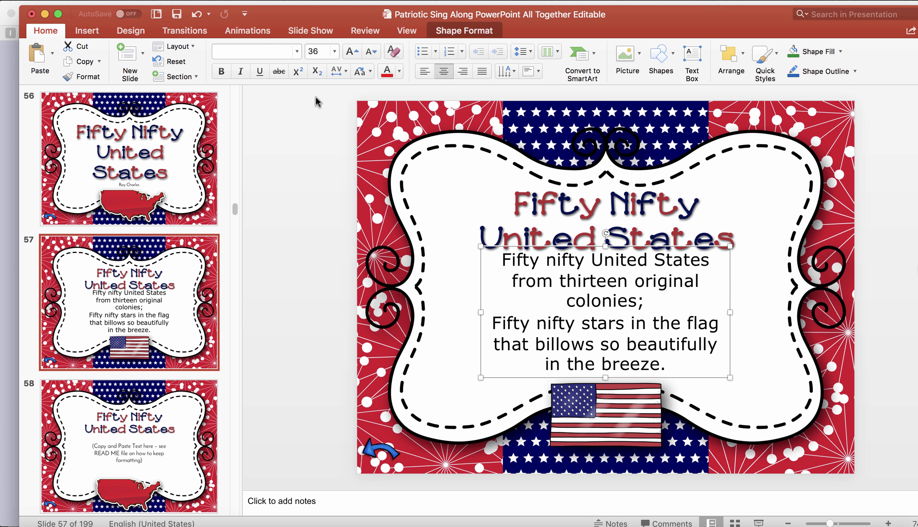
pyautogui.press('super+z')
pyautogui.press('super+z')
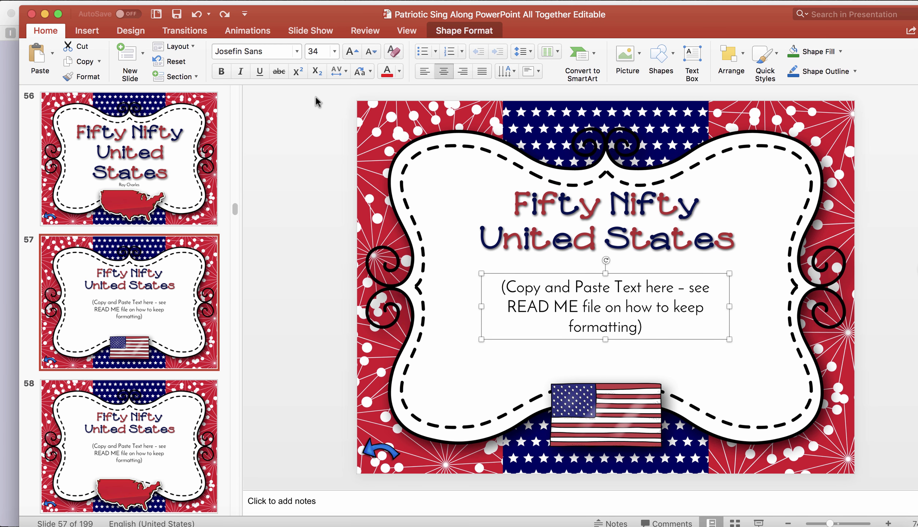
# Paste the lyrics over the selected placeholder text, then undo to restore the placeholder
pyautogui.click(632, 308)
pyautogui.press('super+a')
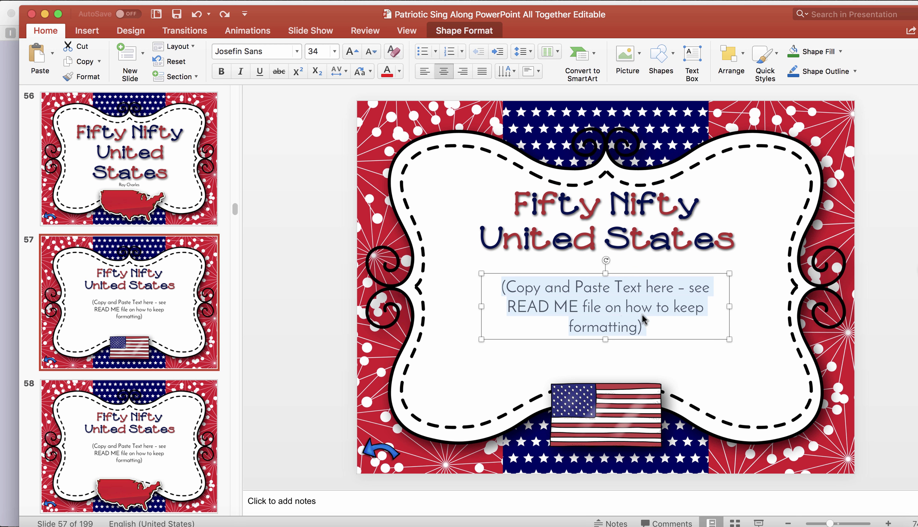
pyautogui.rightClick(605, 293)
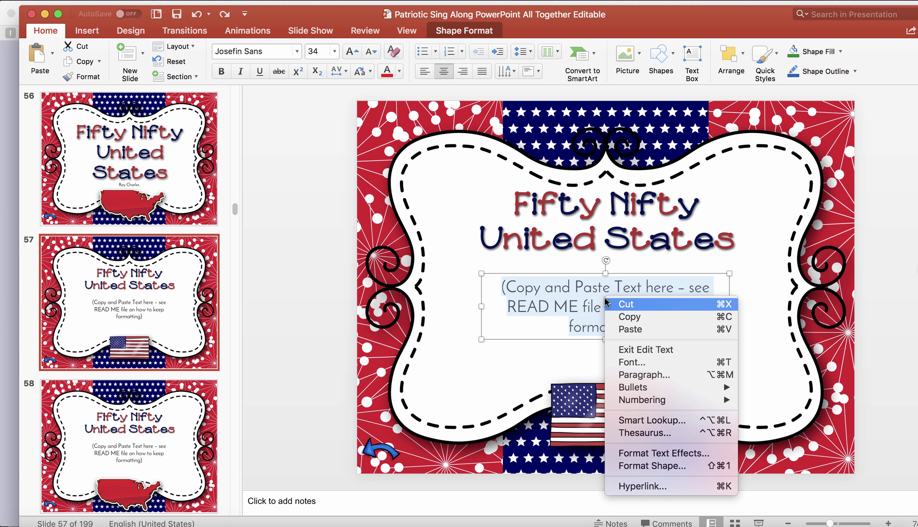
pyautogui.click(622, 330)
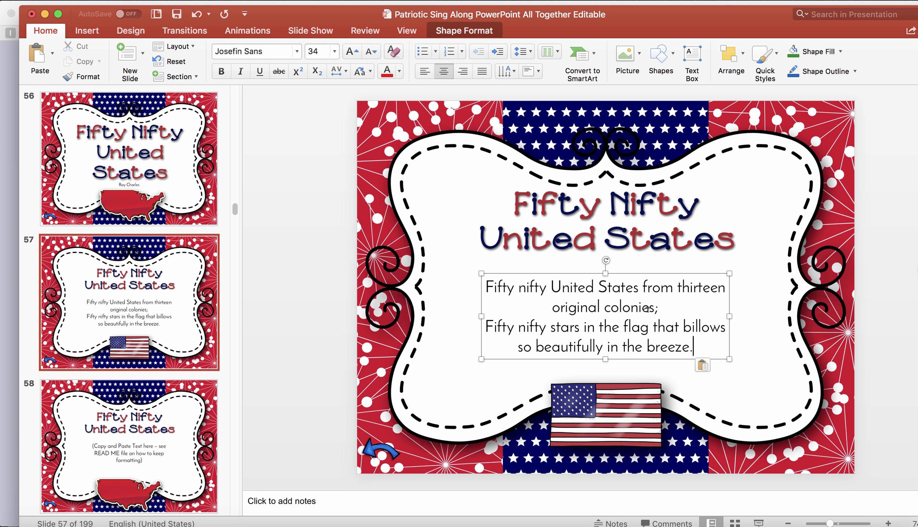
pyautogui.press('super+z')
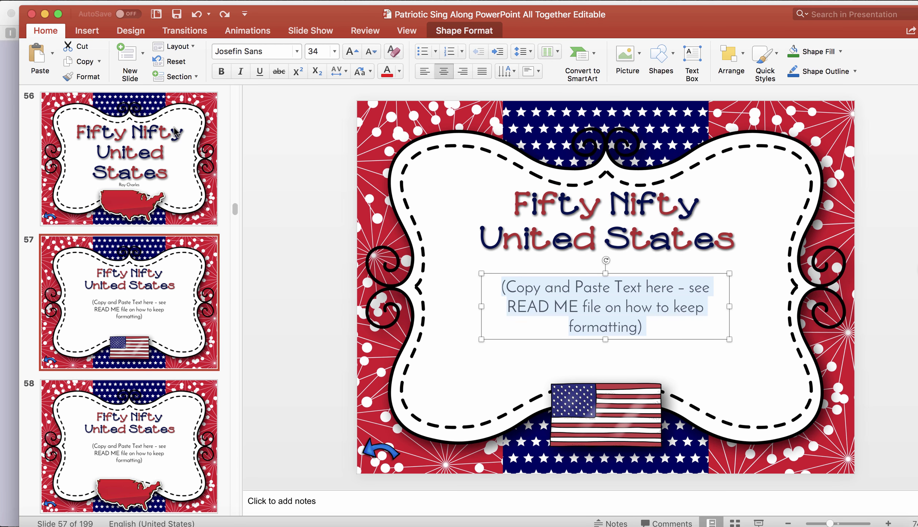
# Paste the lyrics as Keep Text Only over the placeholder, after undoing a Keep Source Formatting paste
pyautogui.click(52, 54)
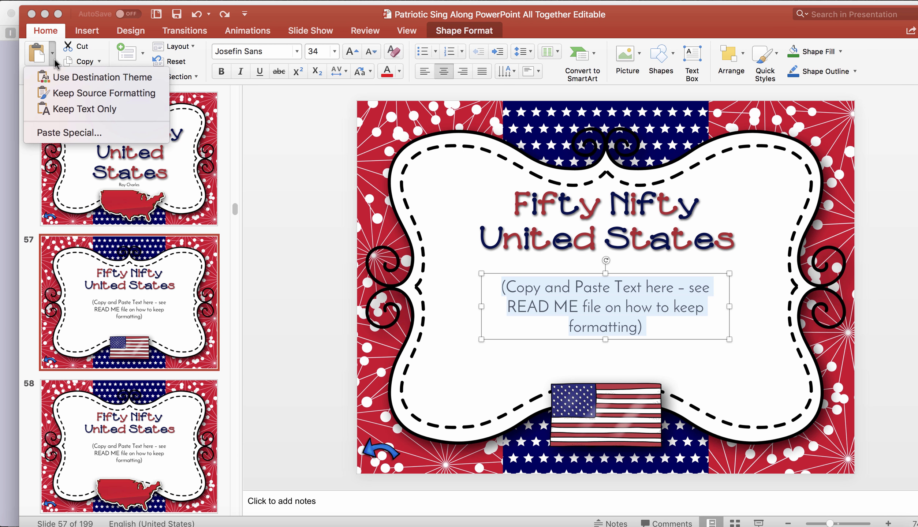
pyautogui.click(90, 93)
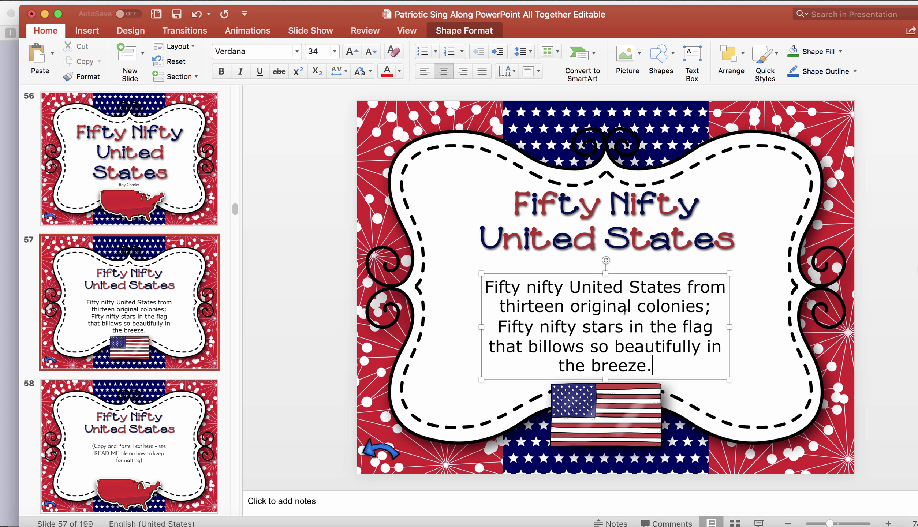
pyautogui.press('super+z')
pyautogui.click(52, 54)
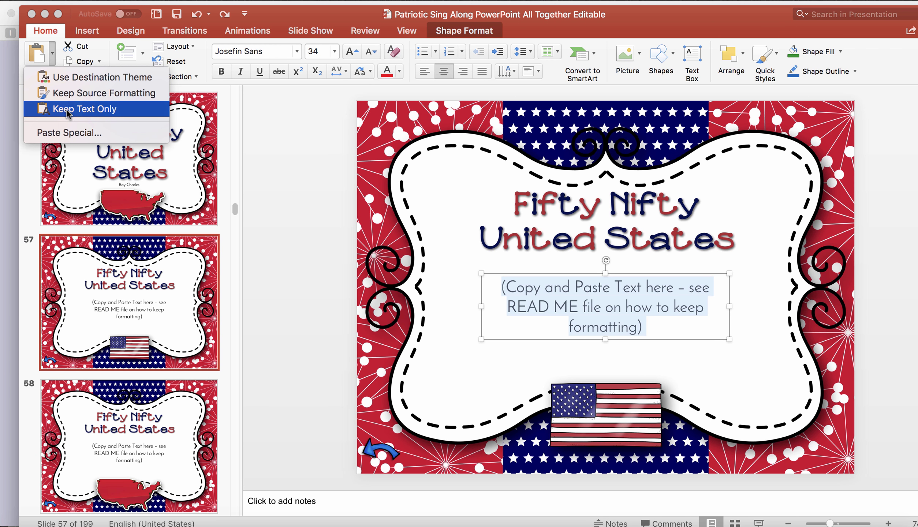
pyautogui.press('super+v')
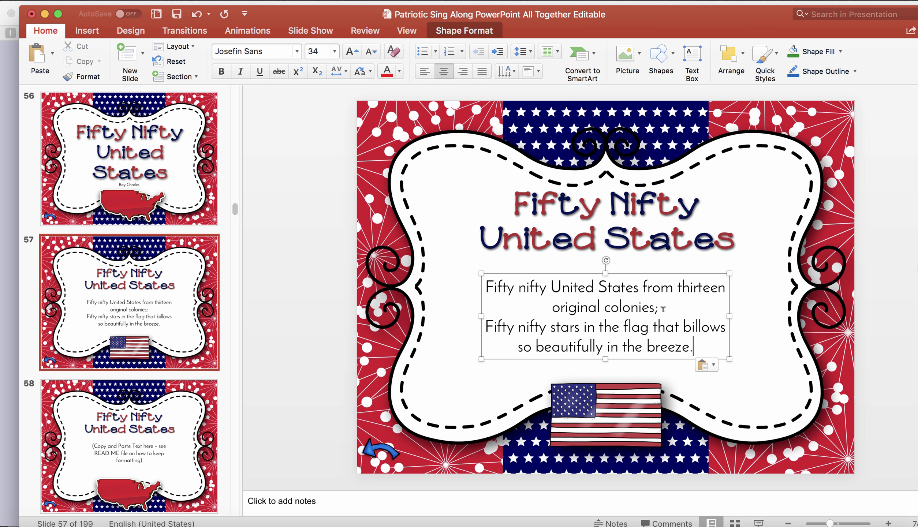
# Widen the lyrics box, split it into four lines, and capitalize 'From' and 'That'
pyautogui.moveTo(729, 316); pyautogui.dragTo(782, 315)
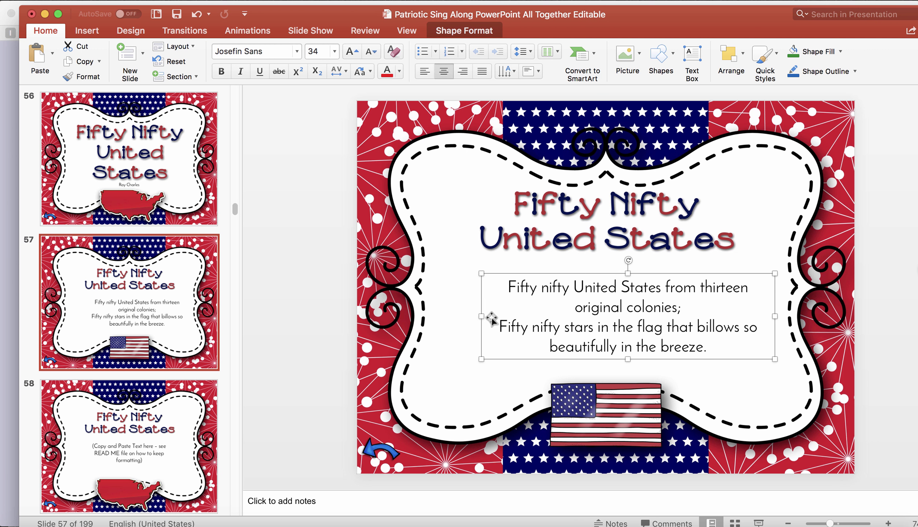
pyautogui.moveTo(483, 316); pyautogui.dragTo(429, 315)
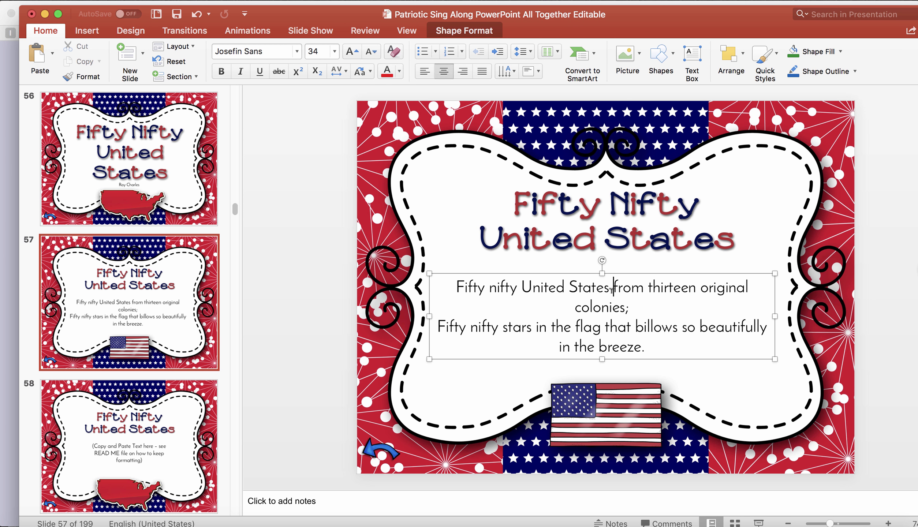
pyautogui.click(611, 289)
pyautogui.press('Return')
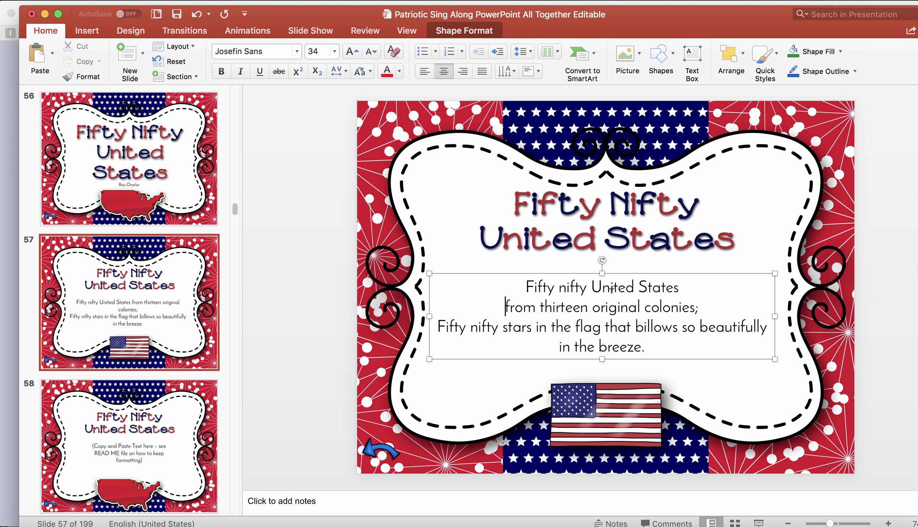
pyautogui.press('Return')
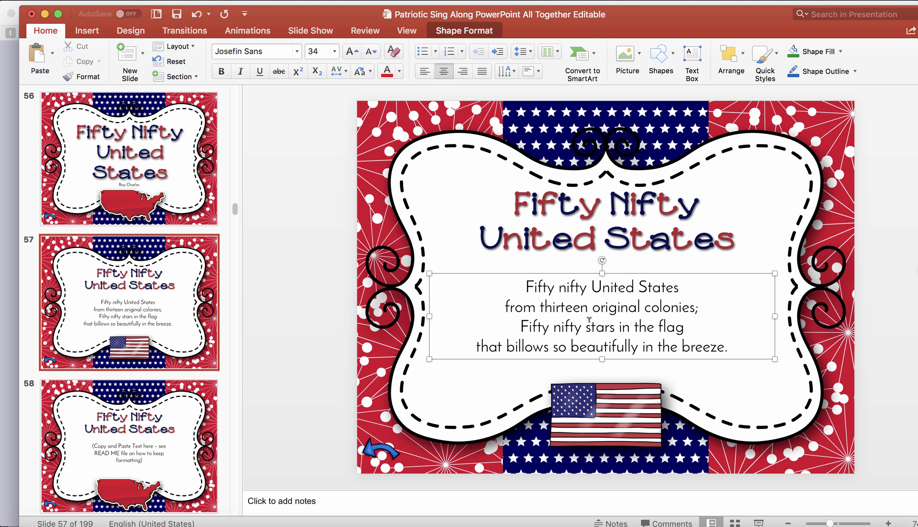
pyautogui.press('Delete')
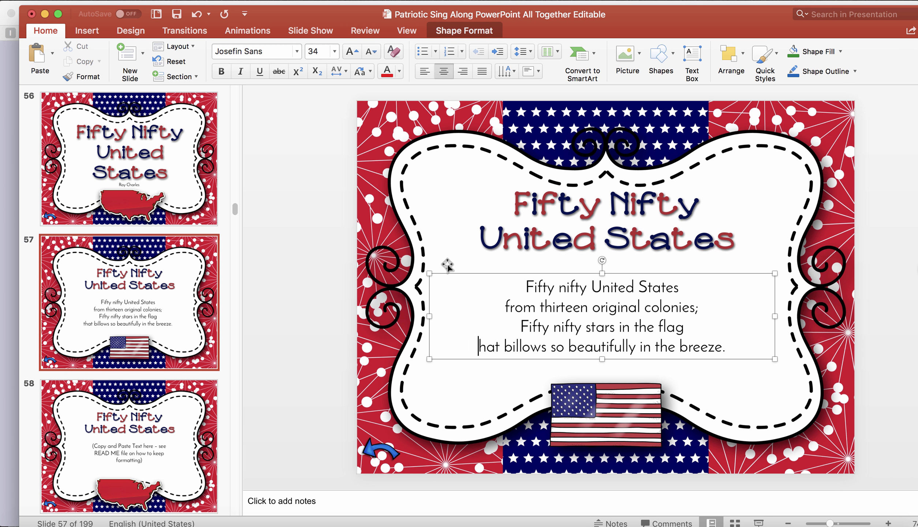
pyautogui.write('T')
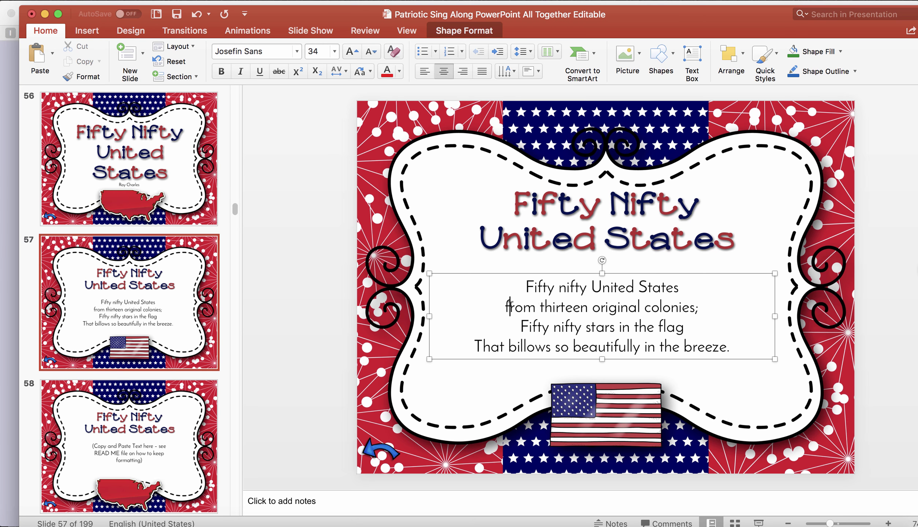
pyautogui.press('Delete')
pyautogui.write('F')
# Nudge the lyrics box slightly up and right, then go to slide 58
pyautogui.click(680, 344)
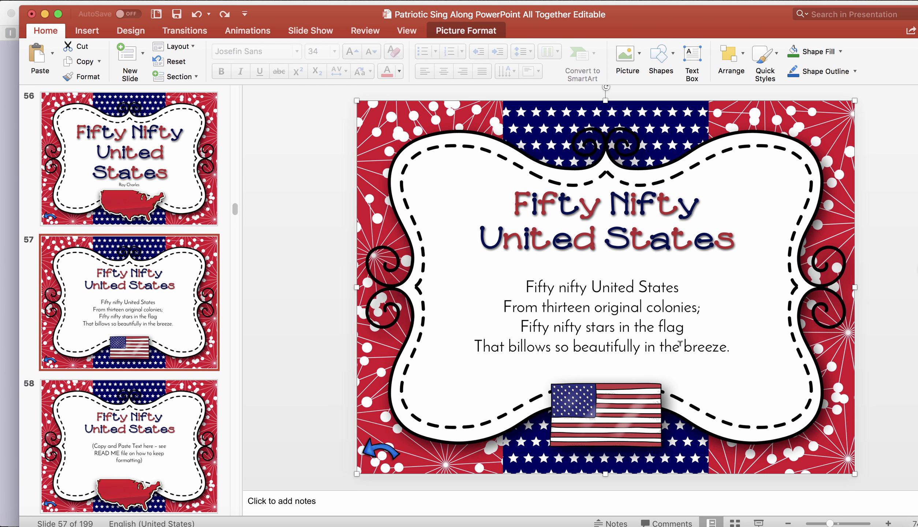
pyautogui.press('super+z')
pyautogui.click(697, 357)
pyautogui.moveTo(697, 357); pyautogui.dragTo(700, 353)
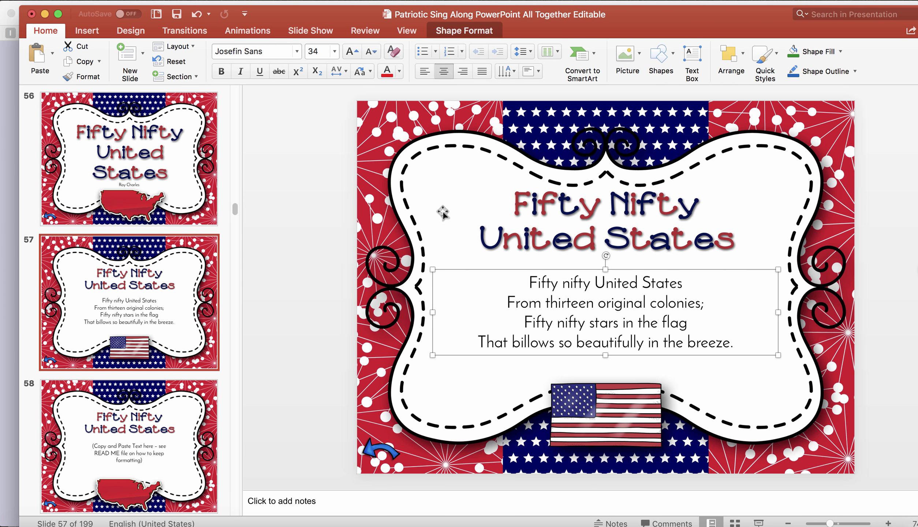
pyautogui.moveTo(441, 209)
pyautogui.mouseDown()
pyautogui.moveTo(404, 230)
pyautogui.moveTo(407, 266)
pyautogui.moveTo(450, 213)
pyautogui.mouseUp()
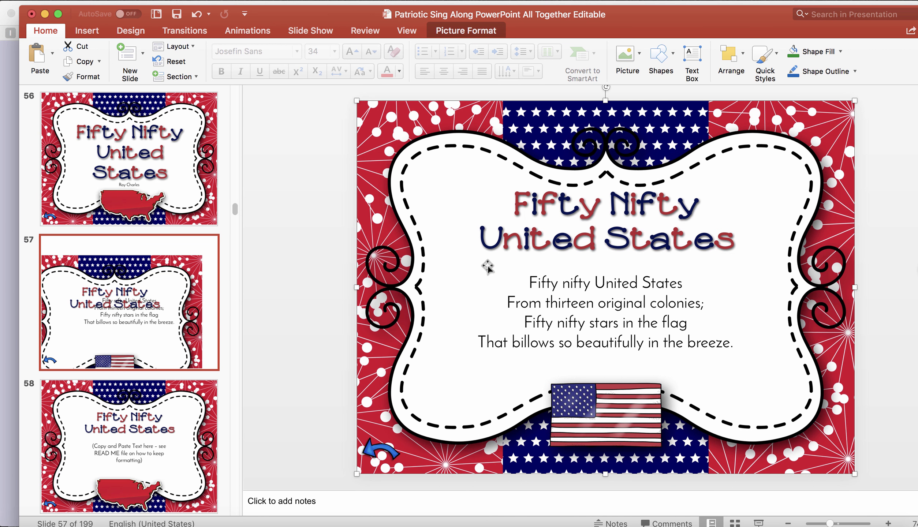
pyautogui.click(562, 283)
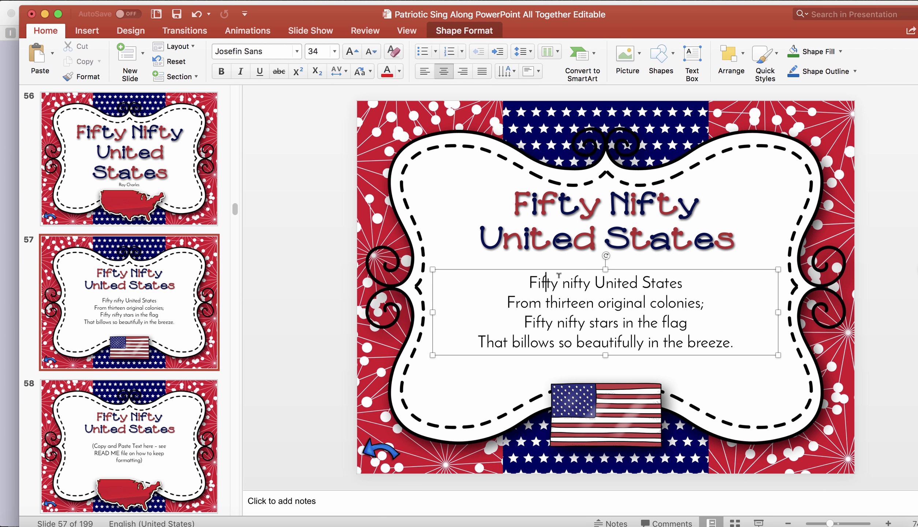
pyautogui.click(572, 270)
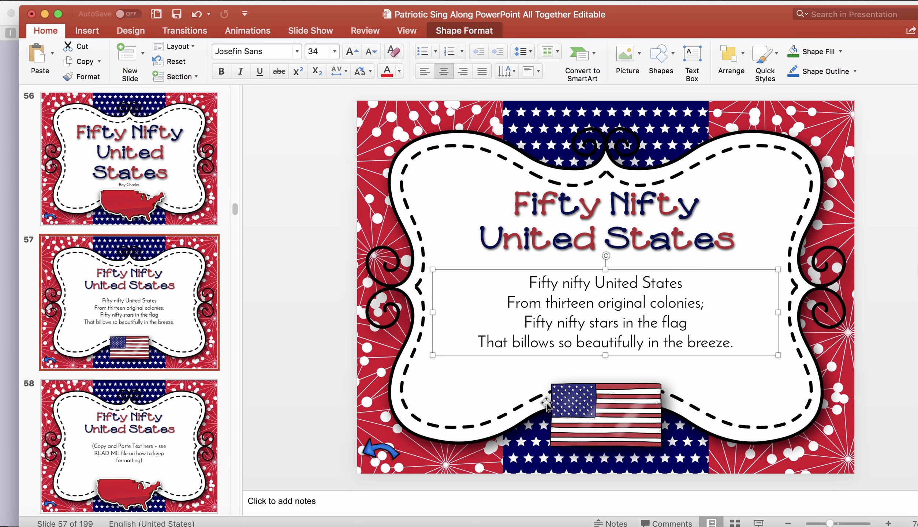
pyautogui.click(177, 425)
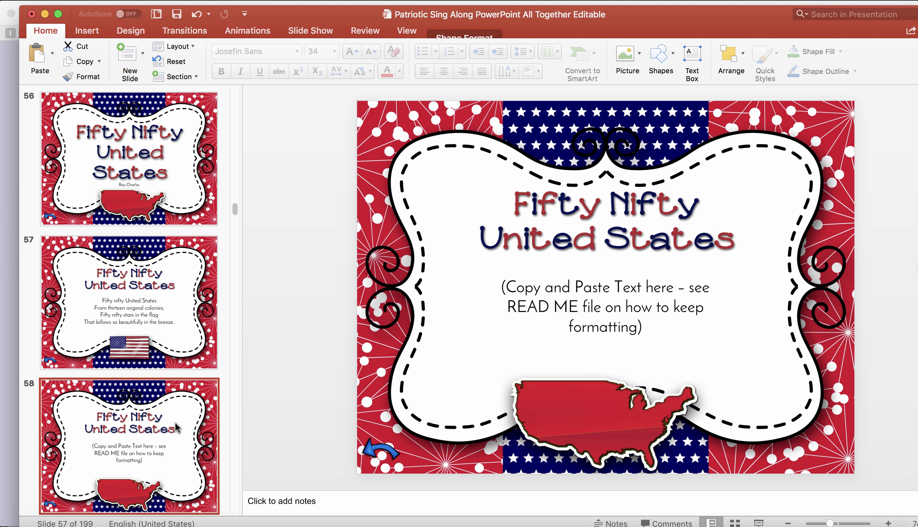